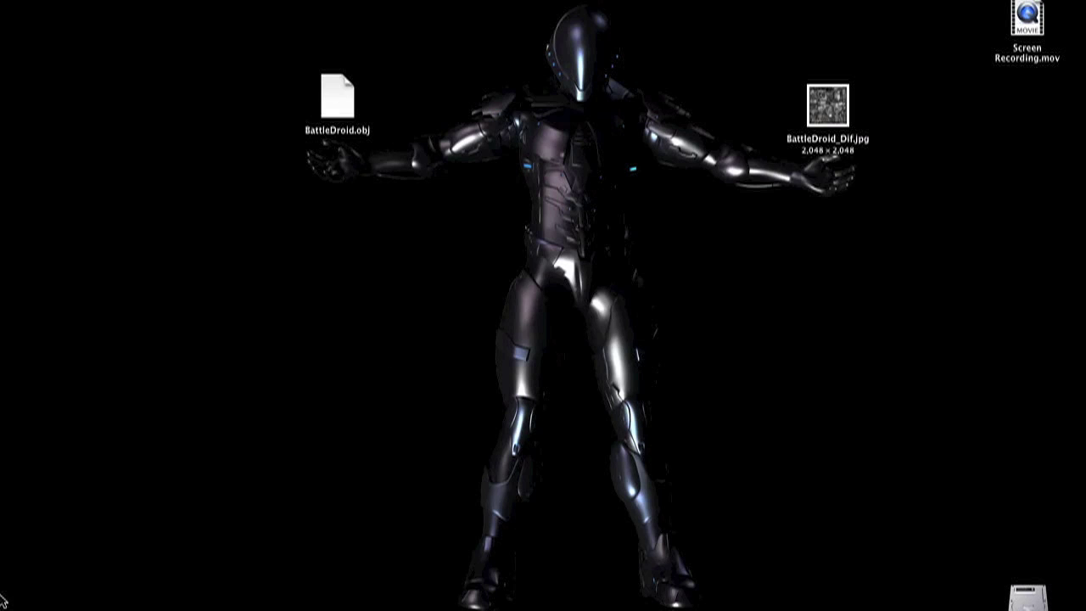
Bring up the Dock showing the minimized Untitled Project.aep window.
mouse_move(7, 601)
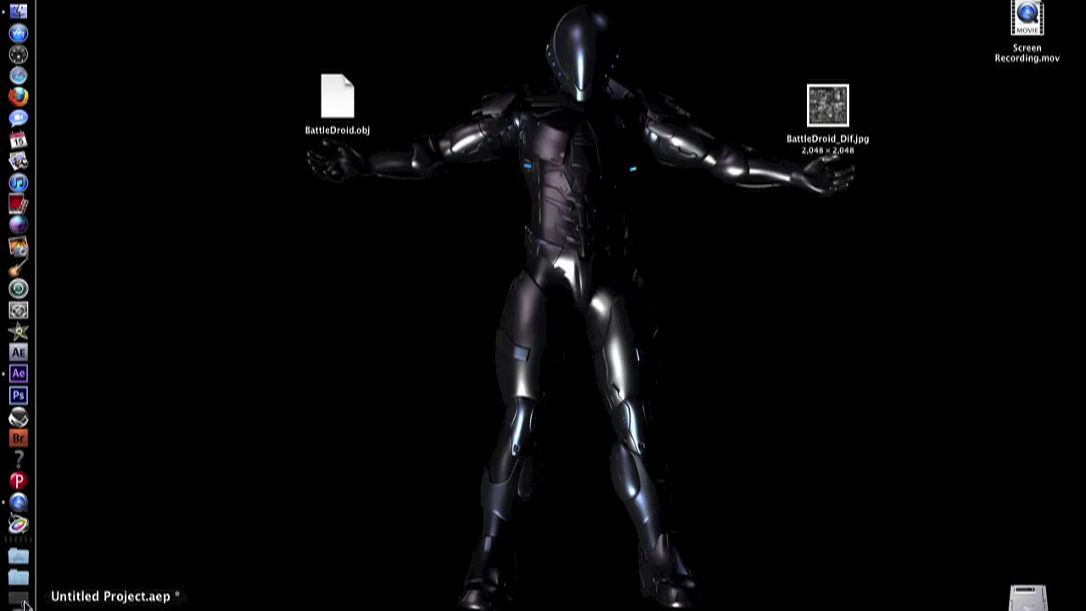
Restore After Effects and create Comp 1 at 1280×720, 24 fps, 8 seconds.
click(19, 601)
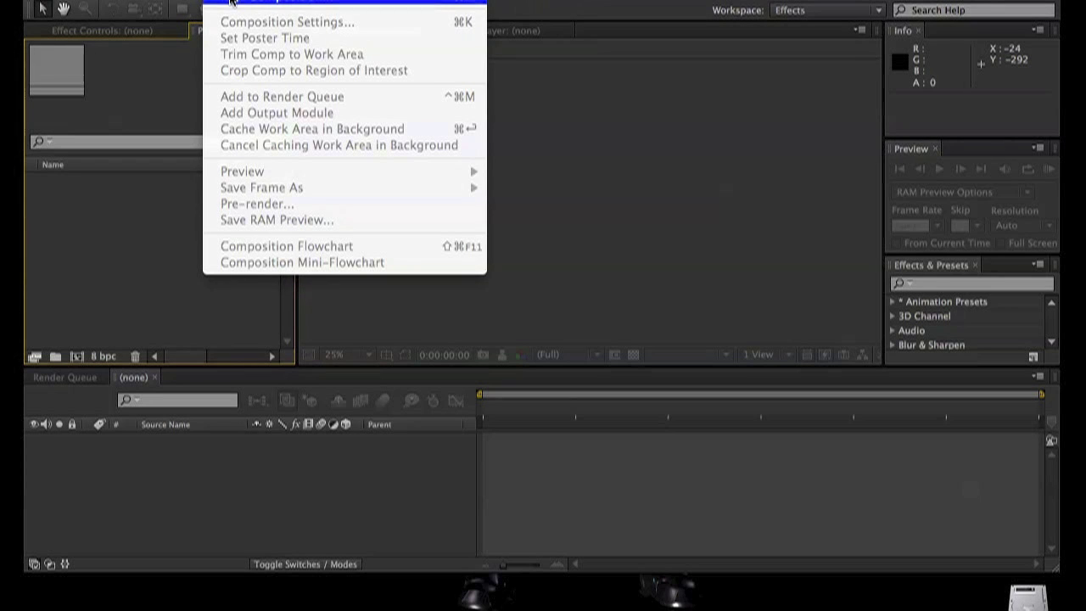
click(233, 3)
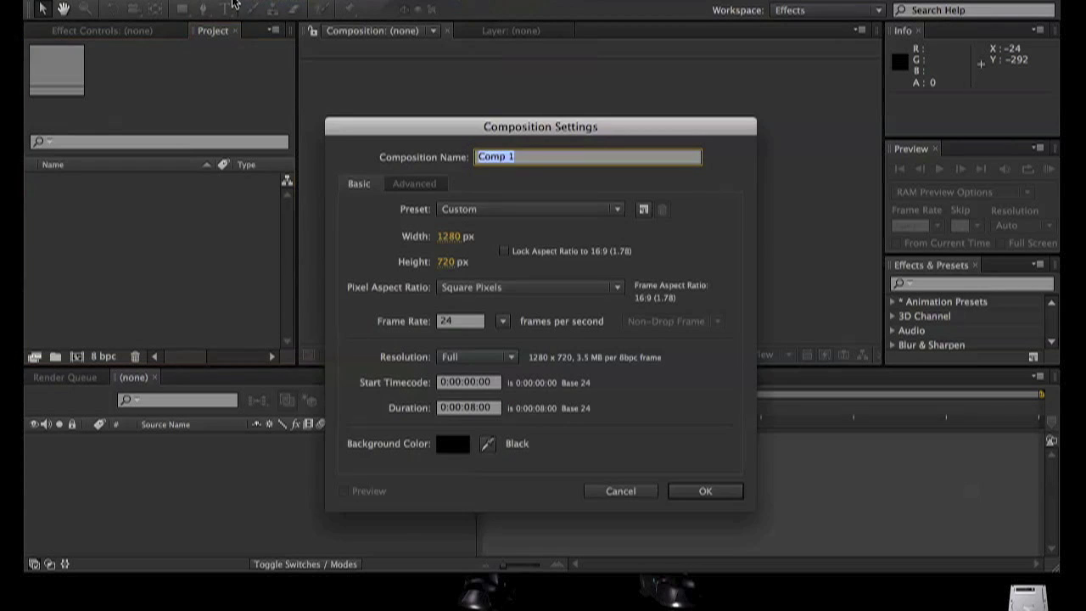
click(684, 492)
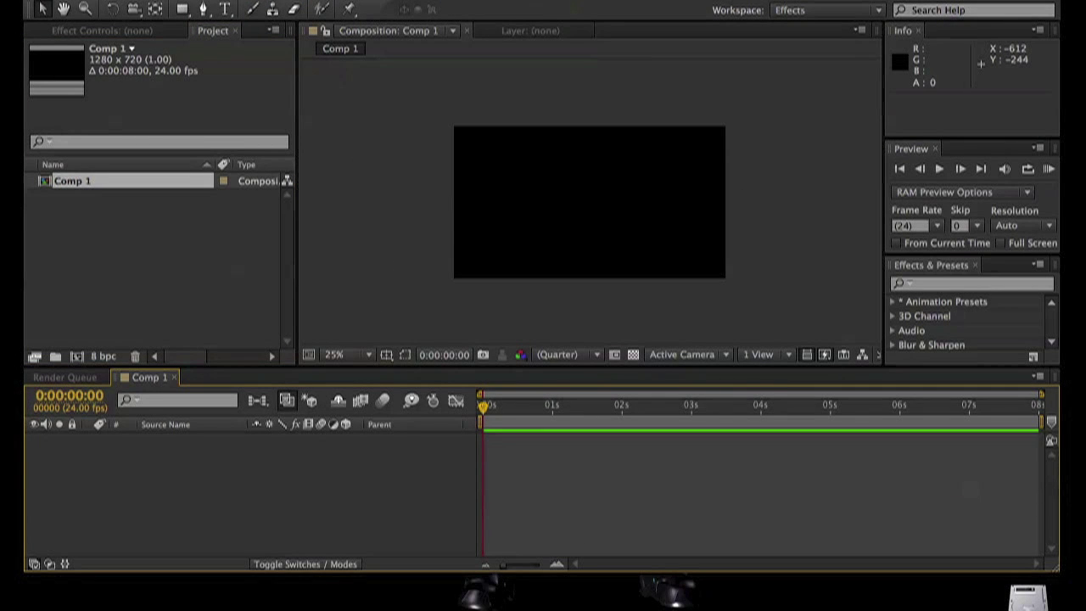
Add a full-frame black solid, Black Solid 1, to Comp 1.
click(305, 0)
mouse_move(323, 1)
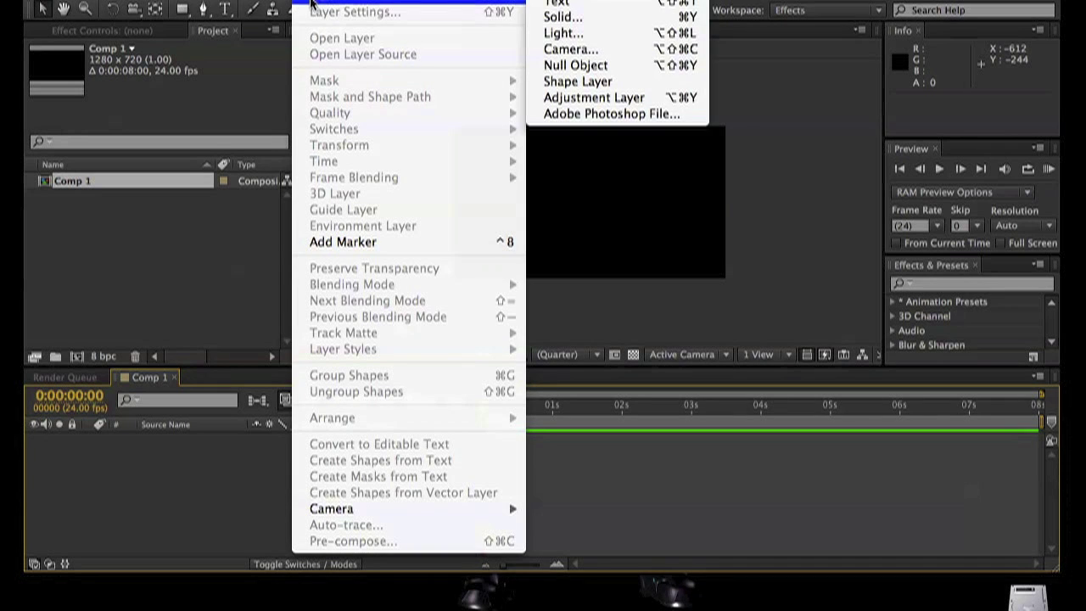
click(592, 18)
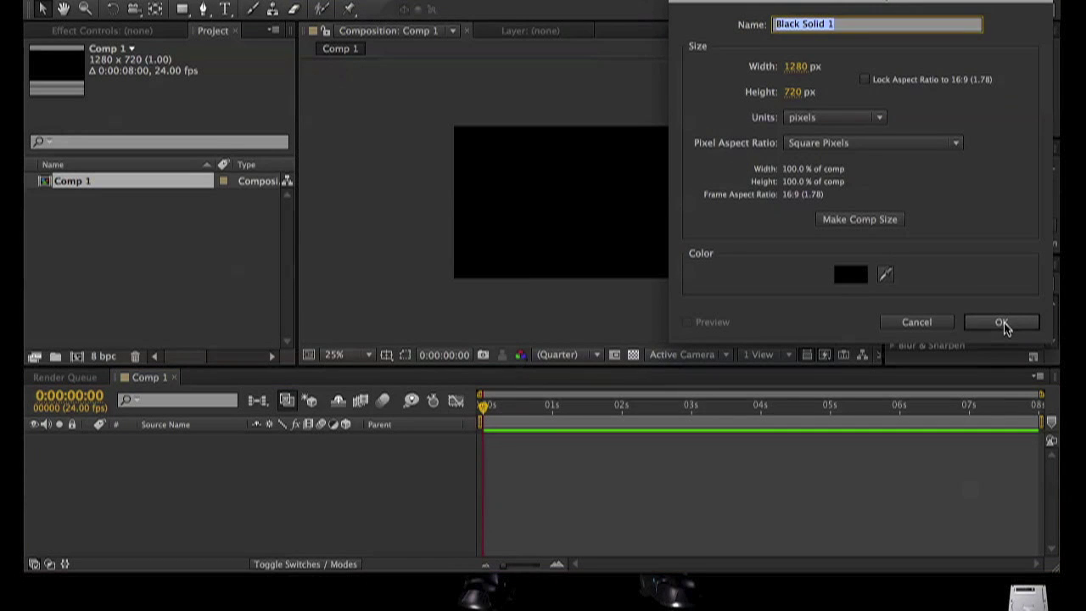
click(1002, 323)
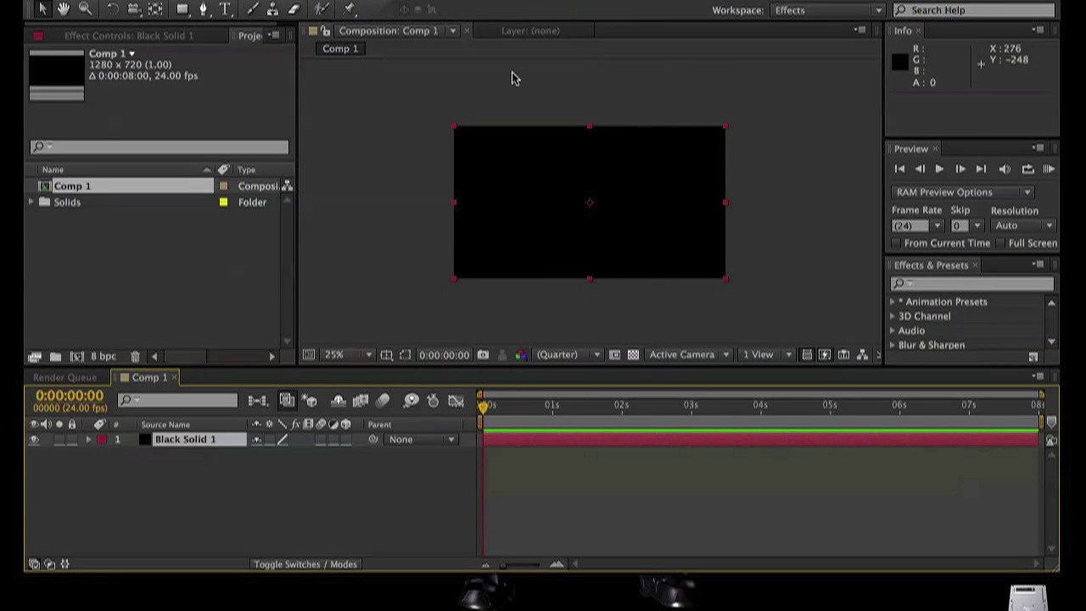
Apply the Video Copilot Element effect to Black Solid 1.
click(361, 0)
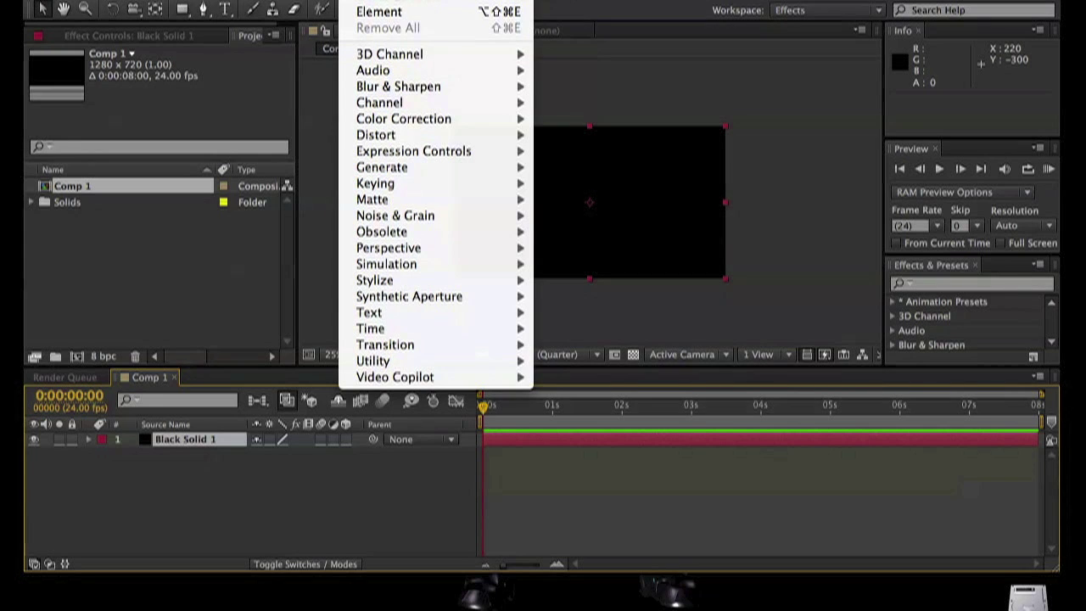
mouse_move(413, 383)
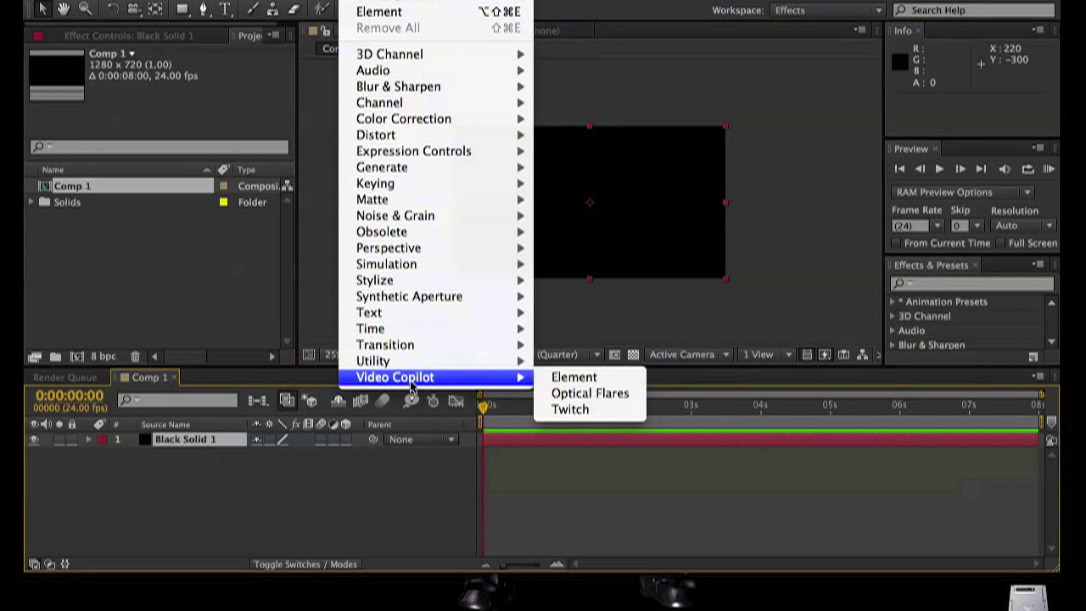
click(568, 380)
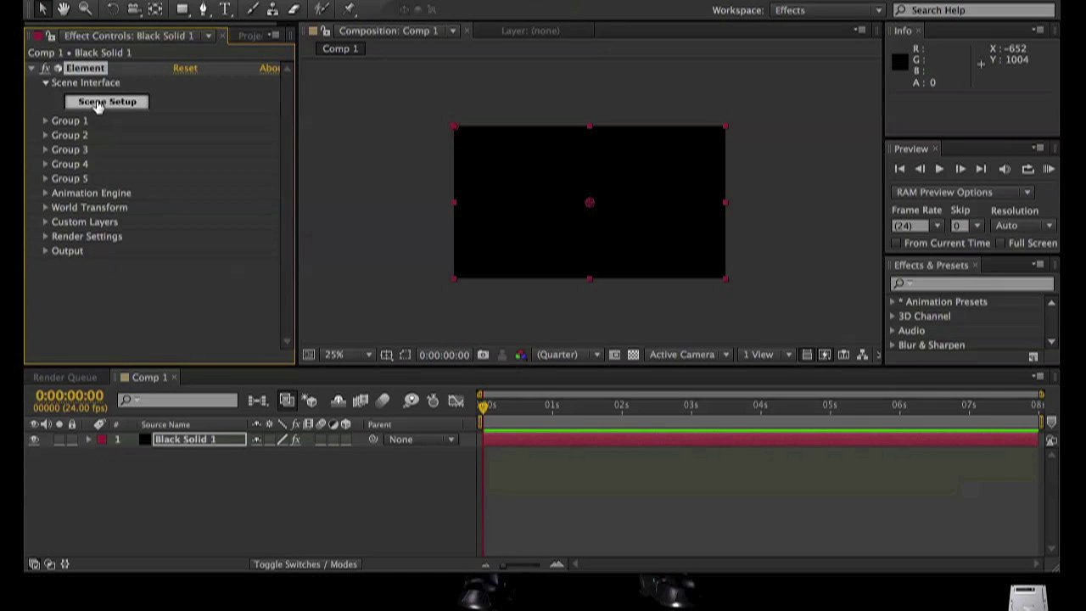
Import BattleDroid.obj into the Element scene and rotate the preview to a front view.
click(97, 103)
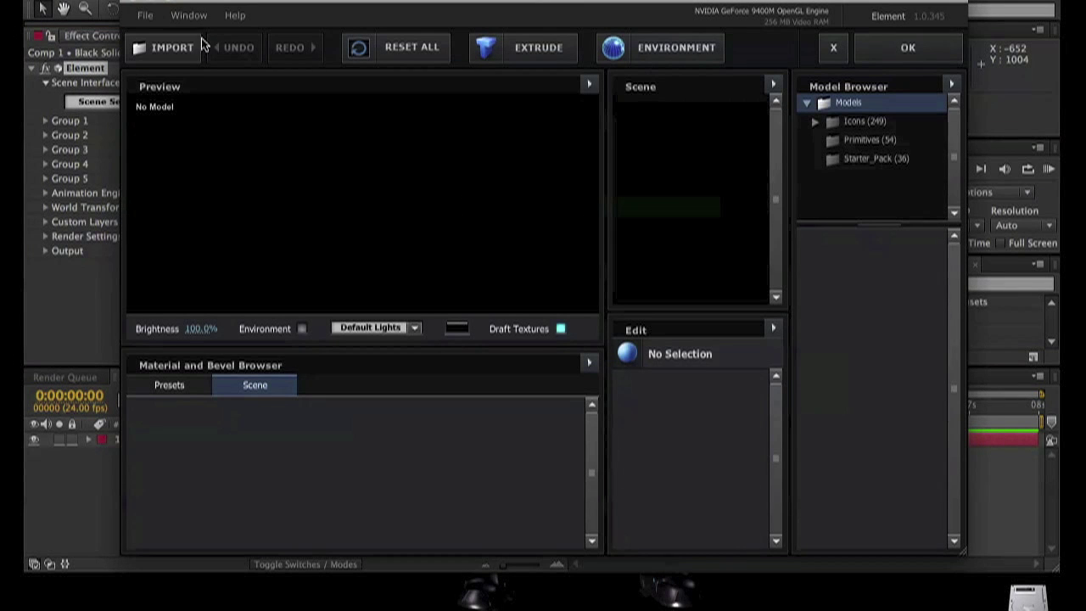
click(172, 49)
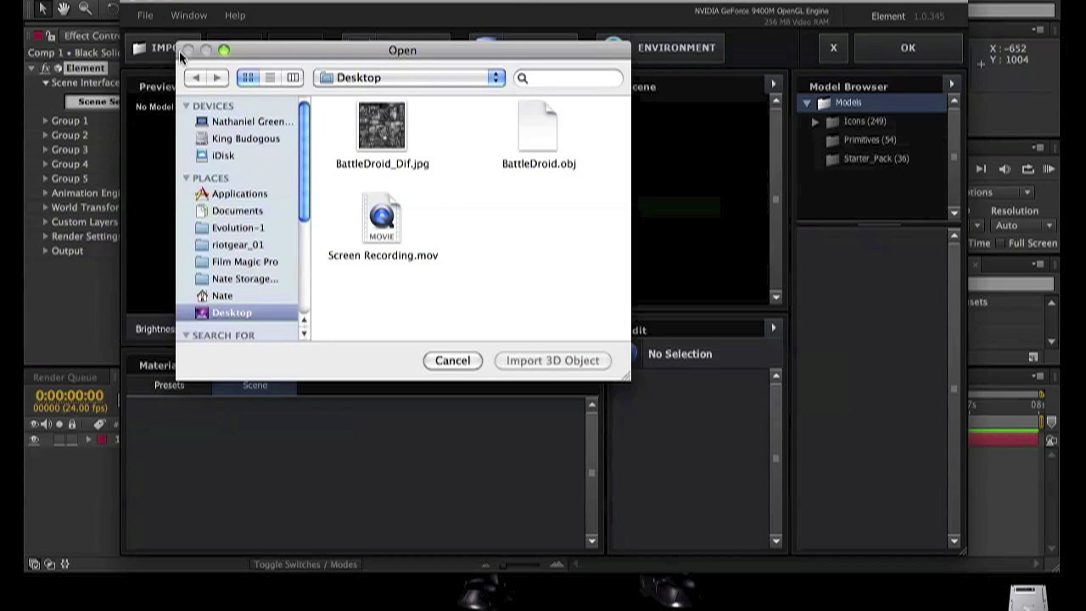
click(540, 144)
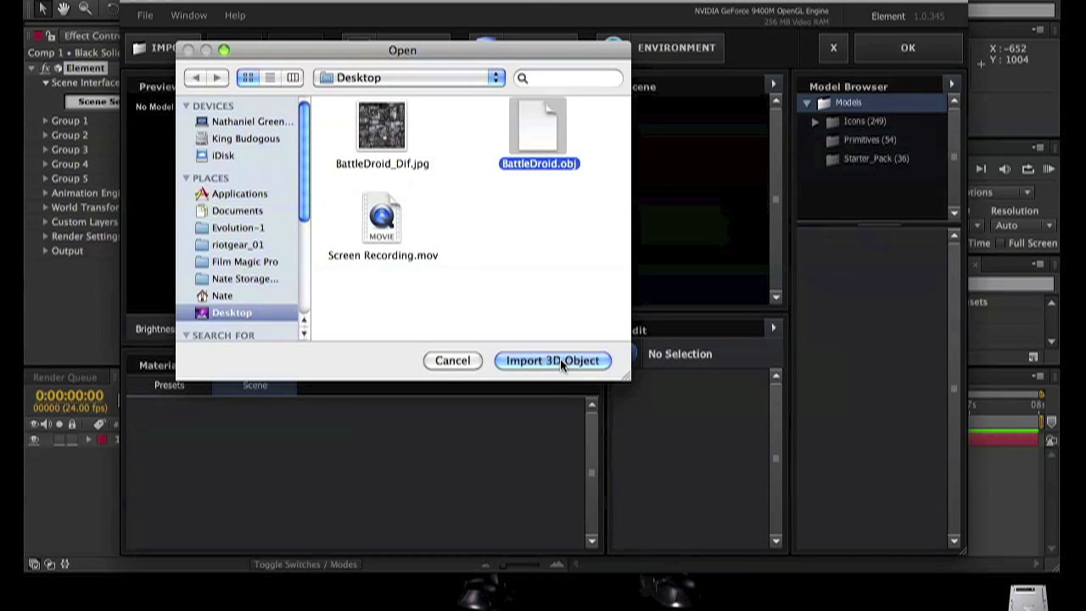
click(582, 359)
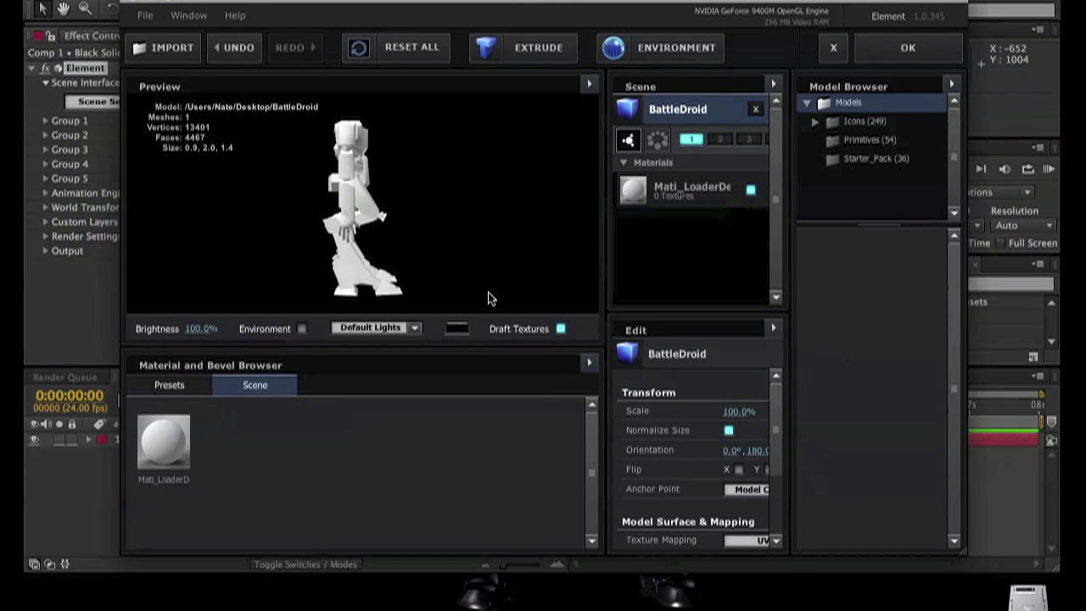
drag(436, 298, 354, 312)
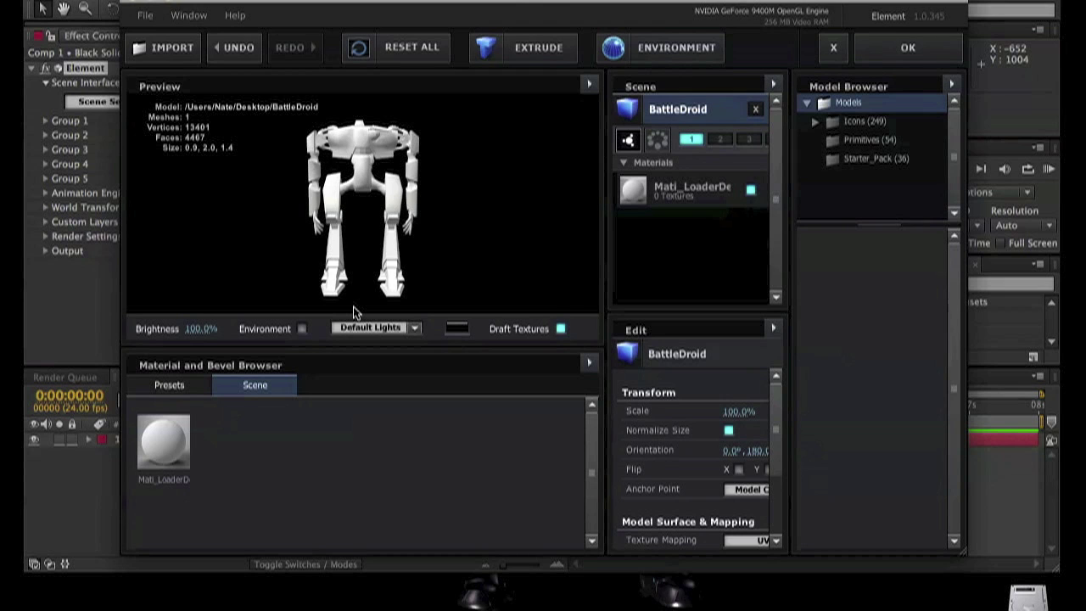
Make BattleDroid_Dif.jpg the diffuse texture of the Mati_LoaderDefault material.
click(679, 190)
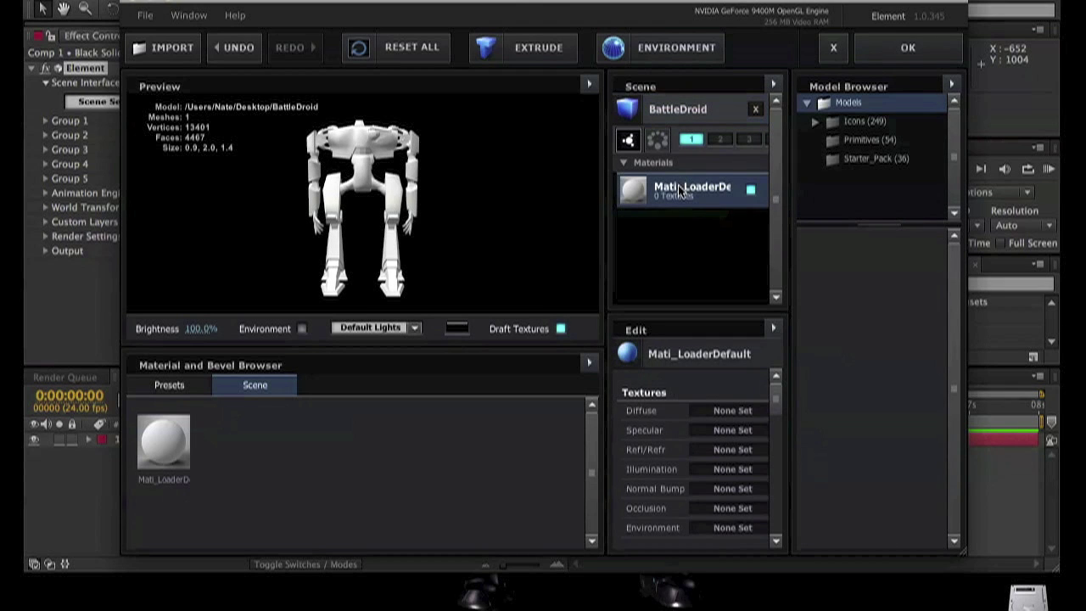
click(173, 49)
drag(271, 49, 155, 403)
drag(275, 475, 729, 413)
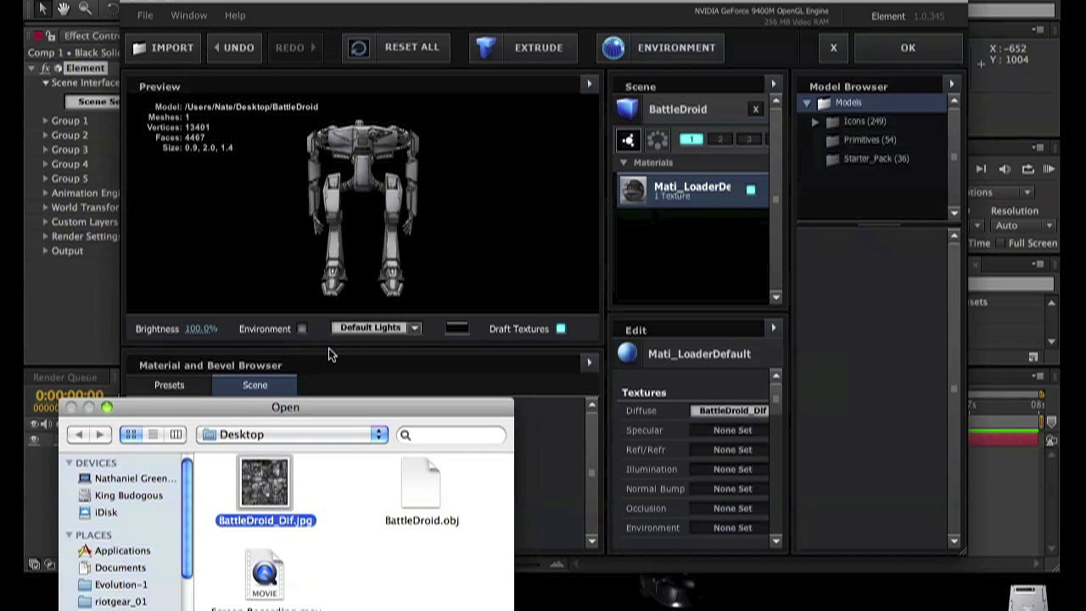
drag(150, 408, 150, 161)
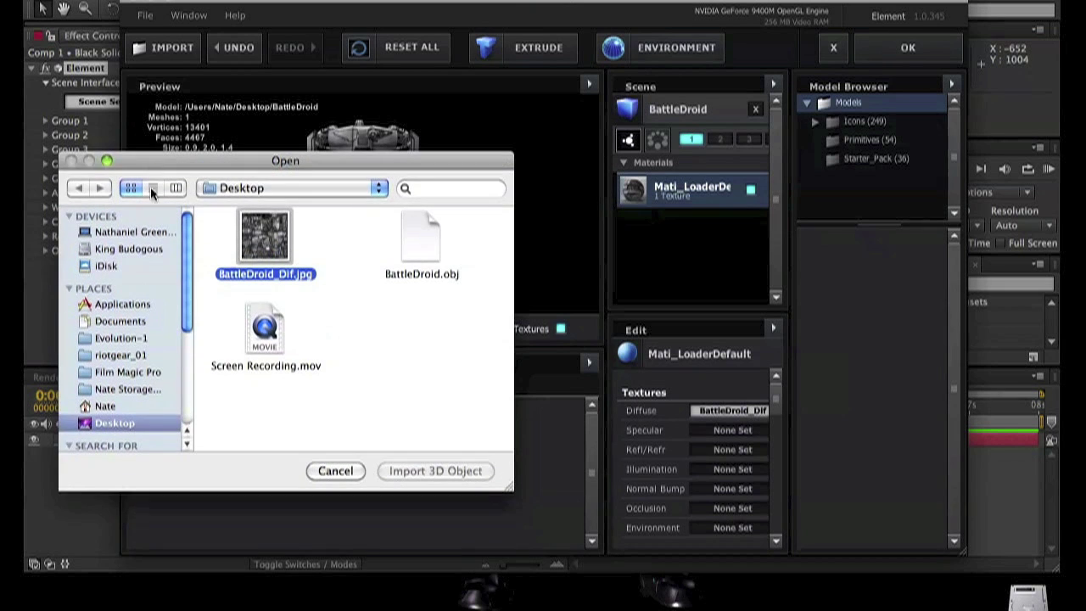
click(314, 470)
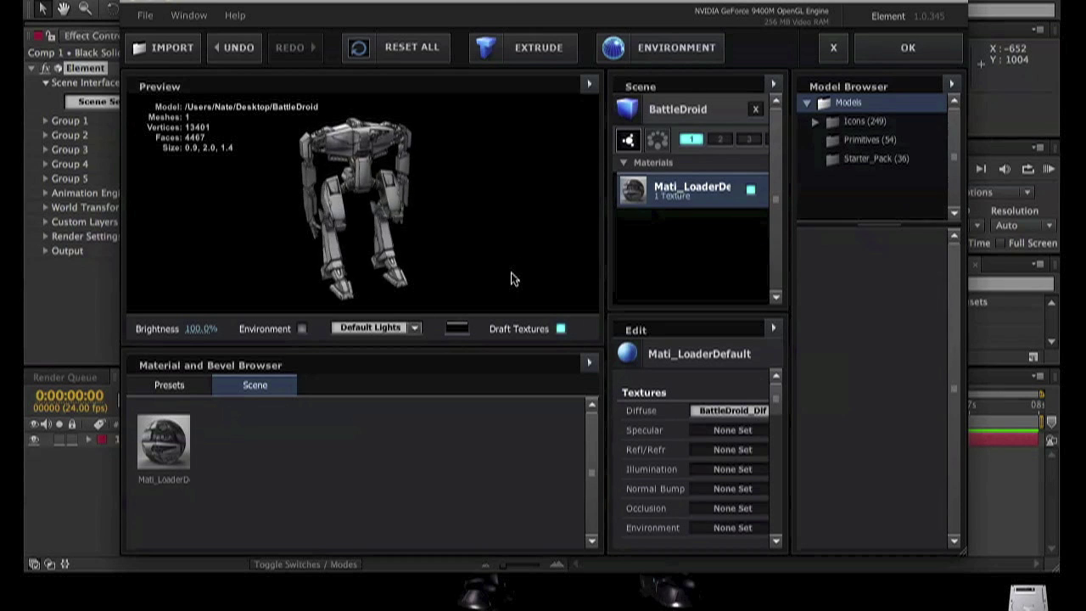
Save BattleDroid with Save as Model Preset into the Icons folder, keeping the name BattleDroid.
click(688, 117)
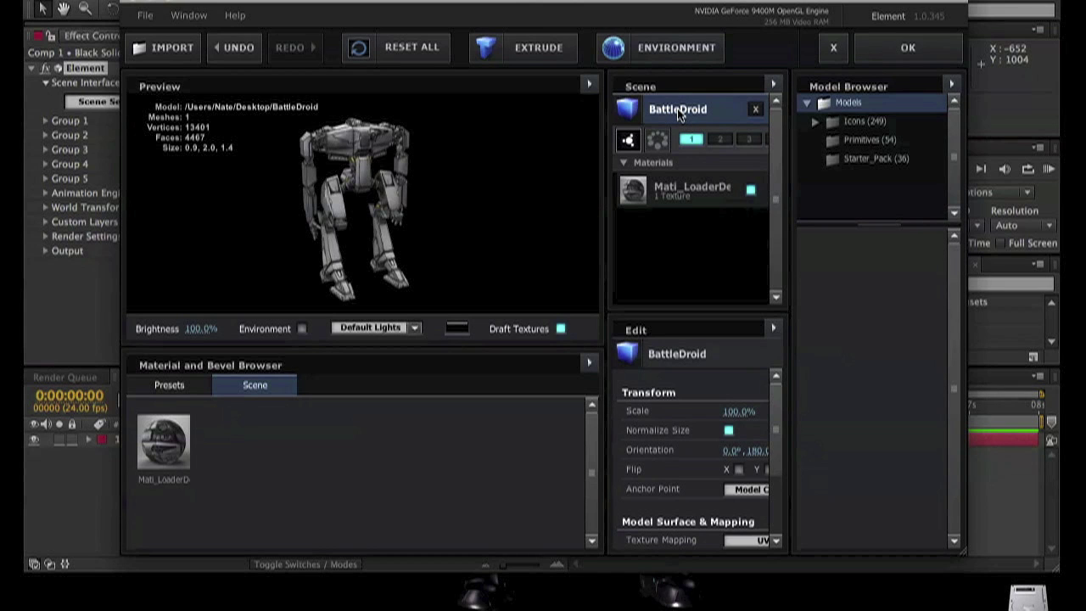
right_click(679, 115)
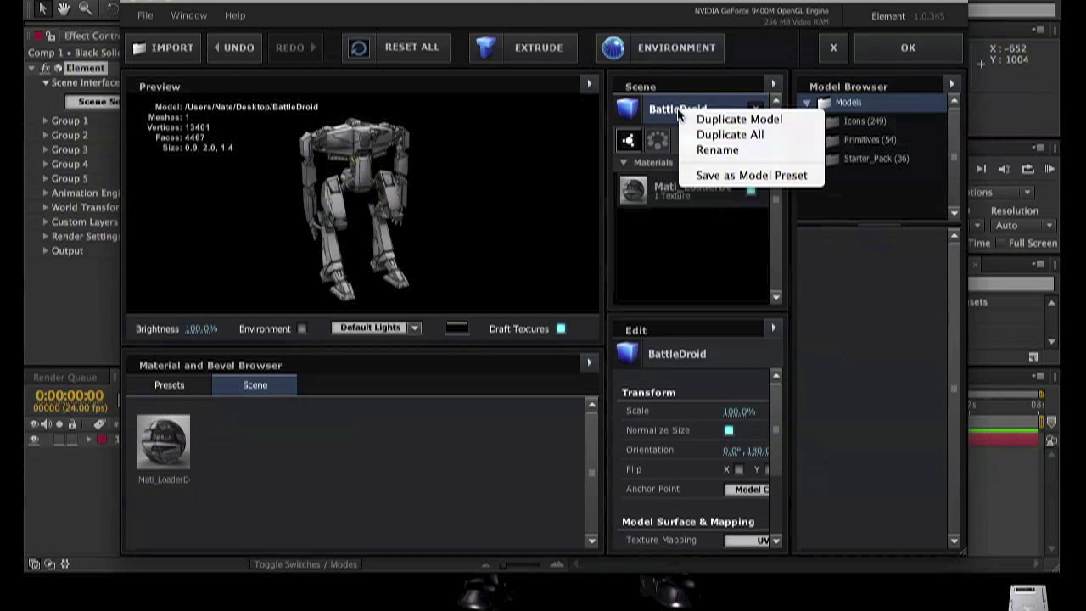
click(696, 175)
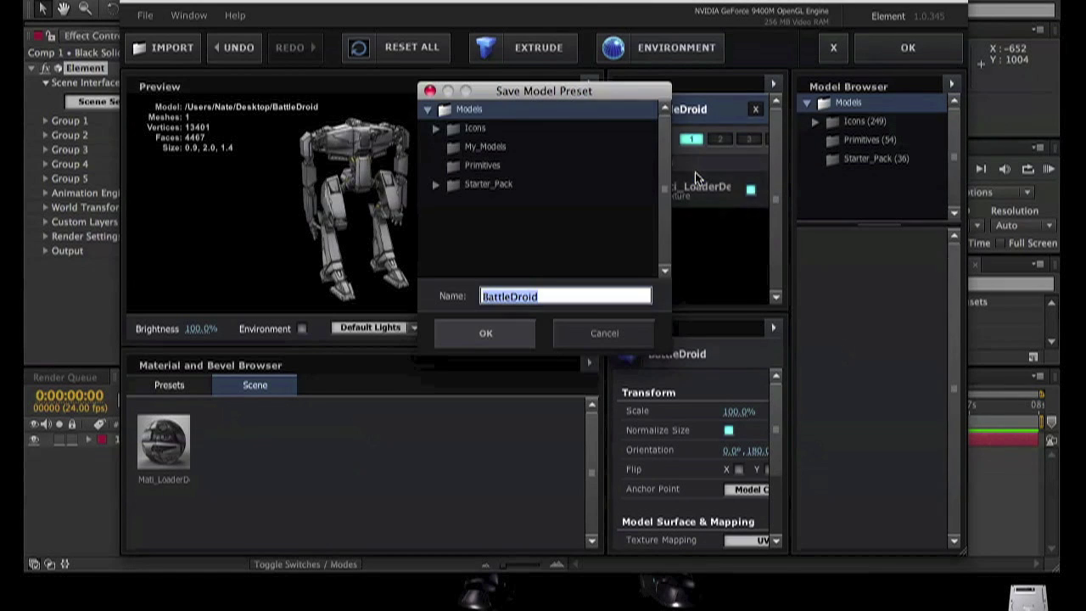
double_click(477, 131)
double_click(476, 131)
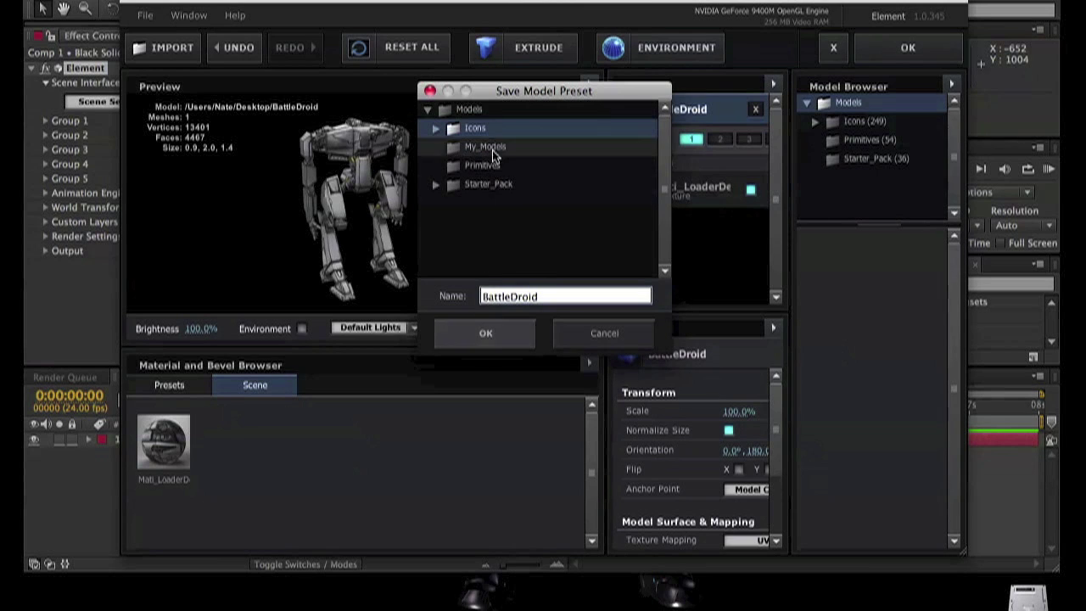
click(492, 337)
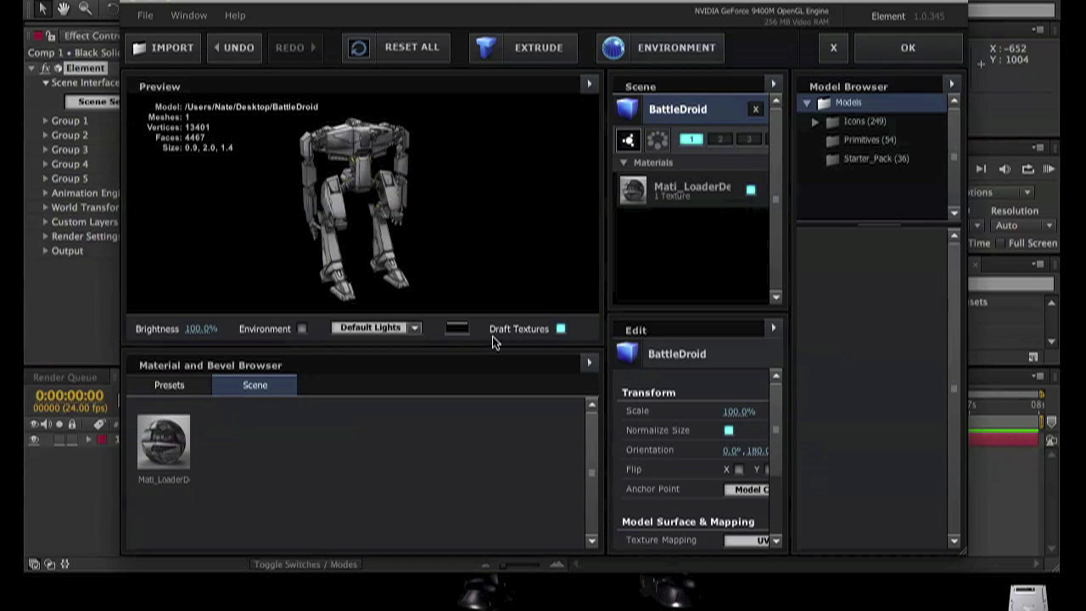
Replace the scene model with the BattleDroid preset from Icons and orbit to check it.
click(865, 123)
scroll(883, 331, down, 3)
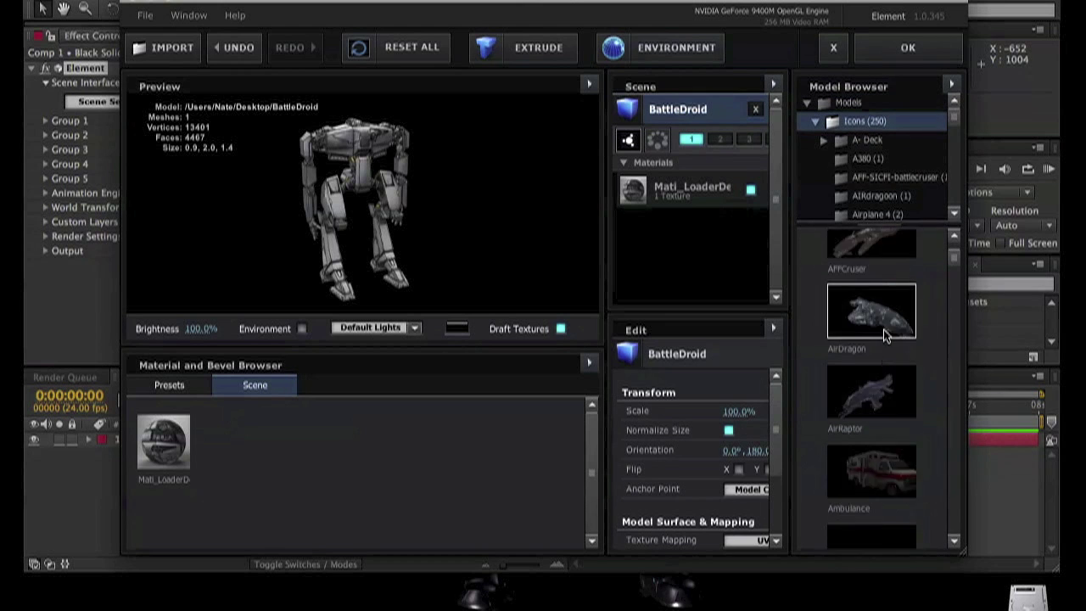
scroll(883, 335, down, 15)
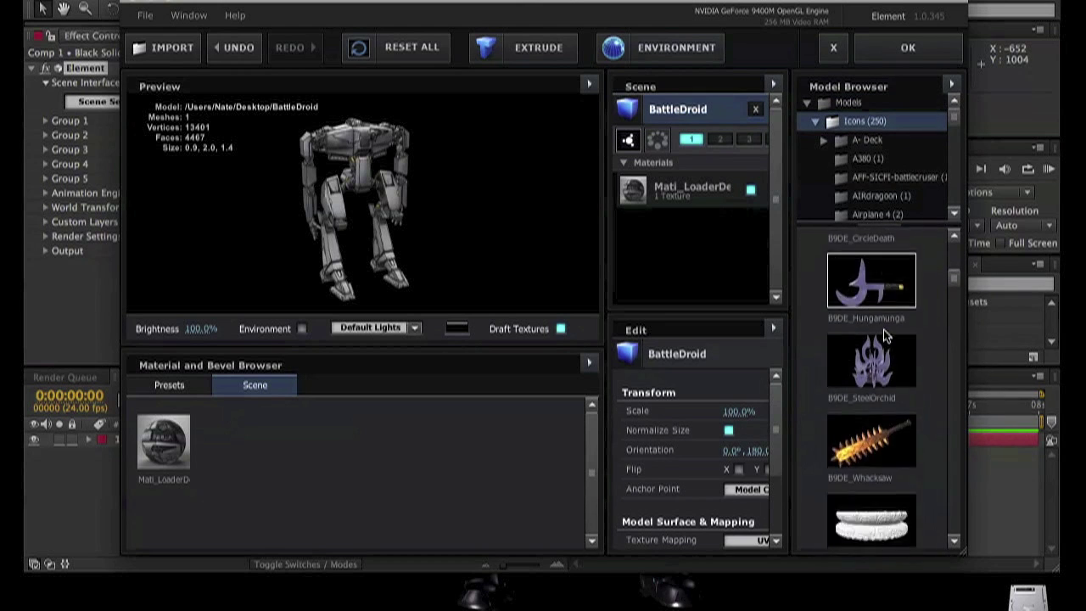
scroll(884, 335, down, 15)
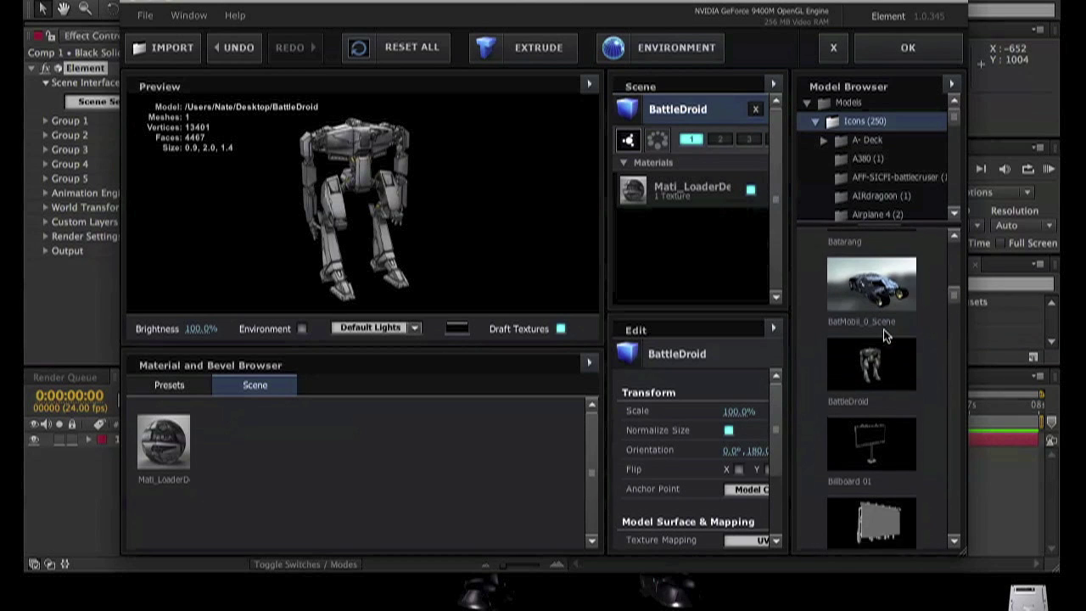
scroll(883, 335, down, 2)
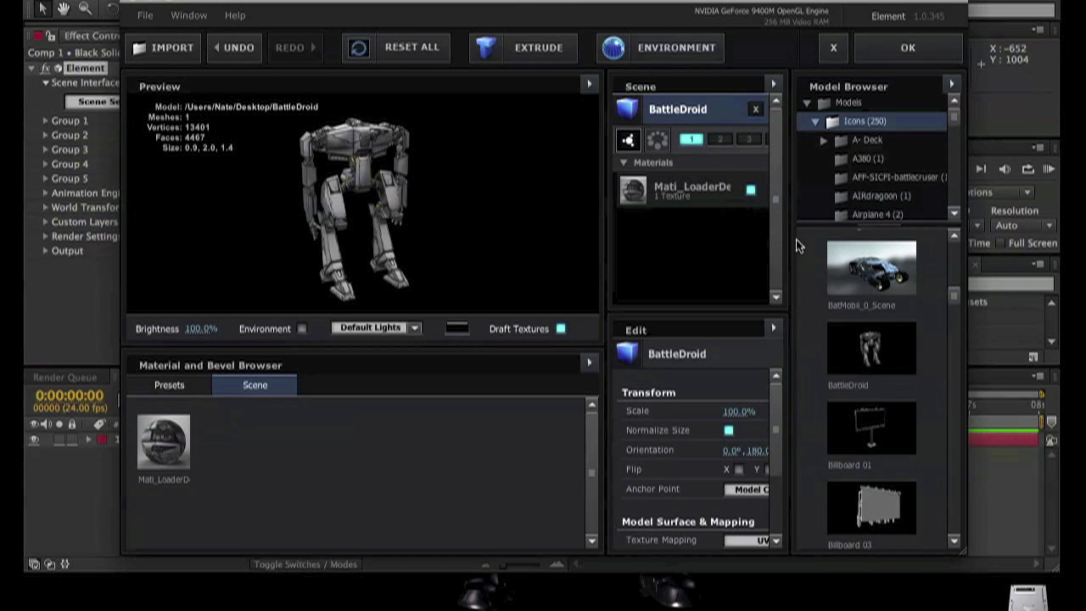
click(755, 109)
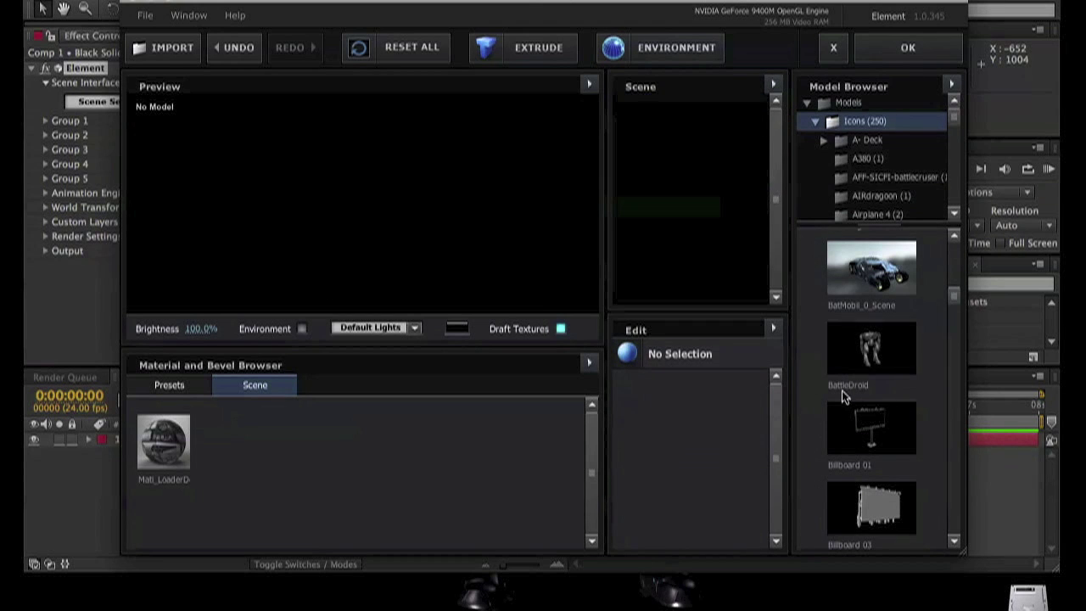
click(874, 354)
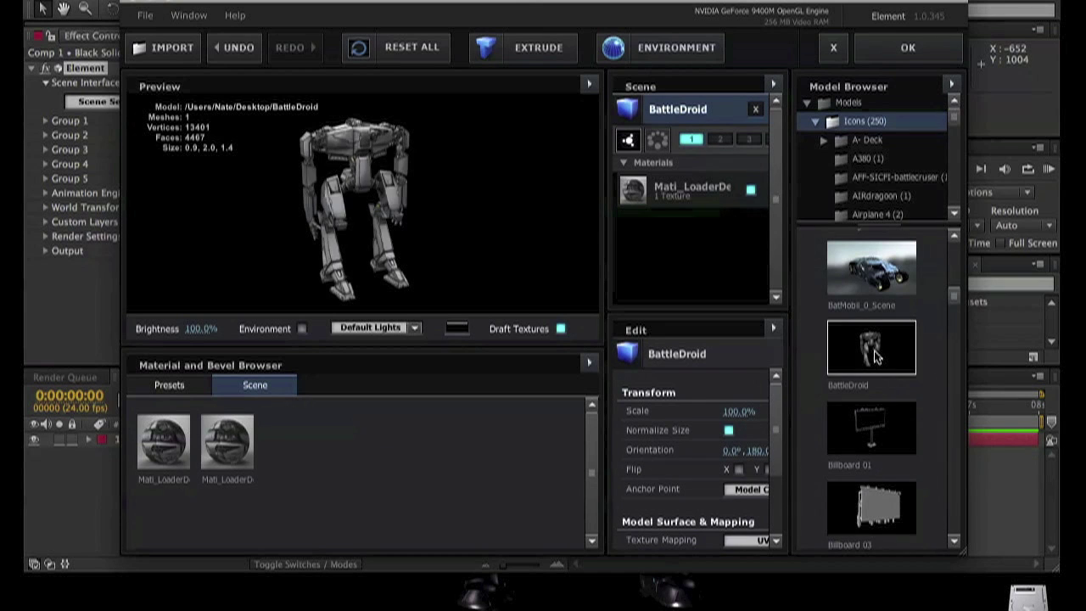
mouse_move(507, 216)
mouse_down()
mouse_move(331, 219)
mouse_move(519, 216)
mouse_move(411, 218)
mouse_move(514, 178)
mouse_move(555, 197)
mouse_move(370, 217)
mouse_move(509, 217)
mouse_up()
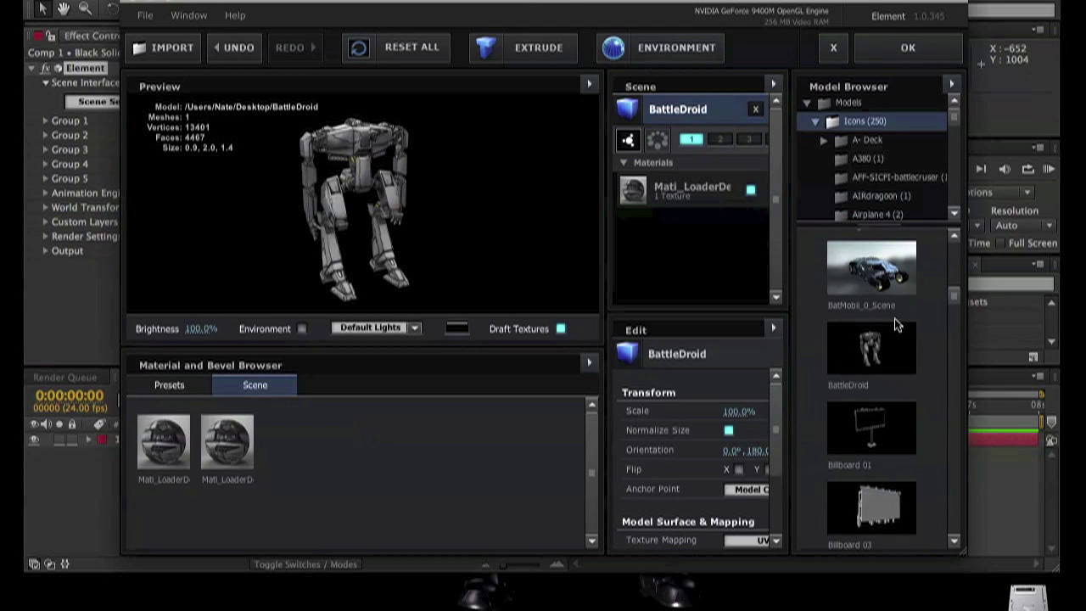
Reveal the BattleDroid preset's Icons folder in Finder and move the Scene Setup window aside.
right_click(860, 354)
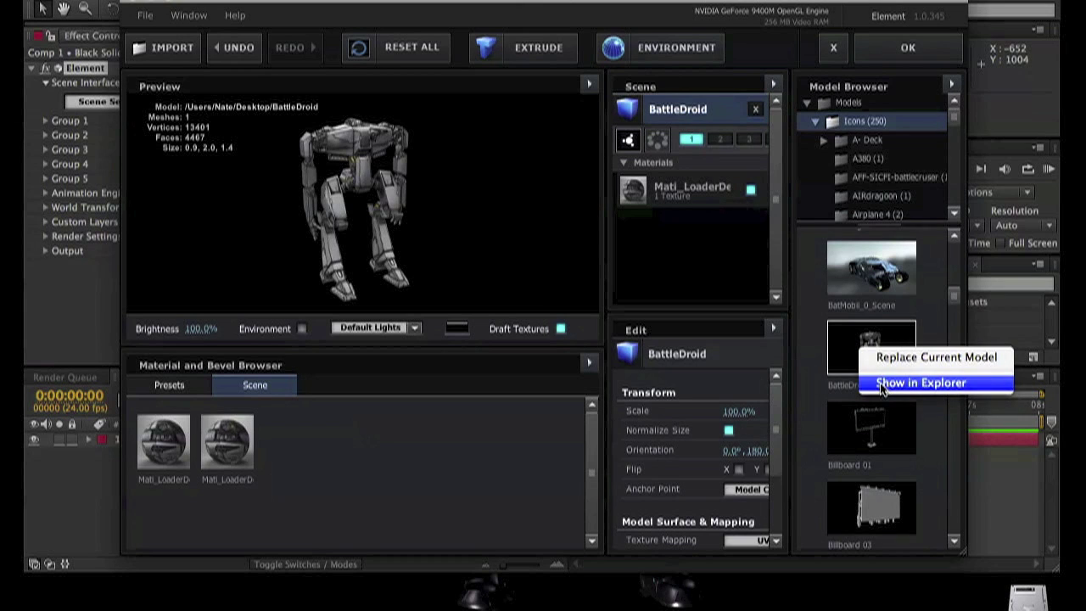
click(881, 386)
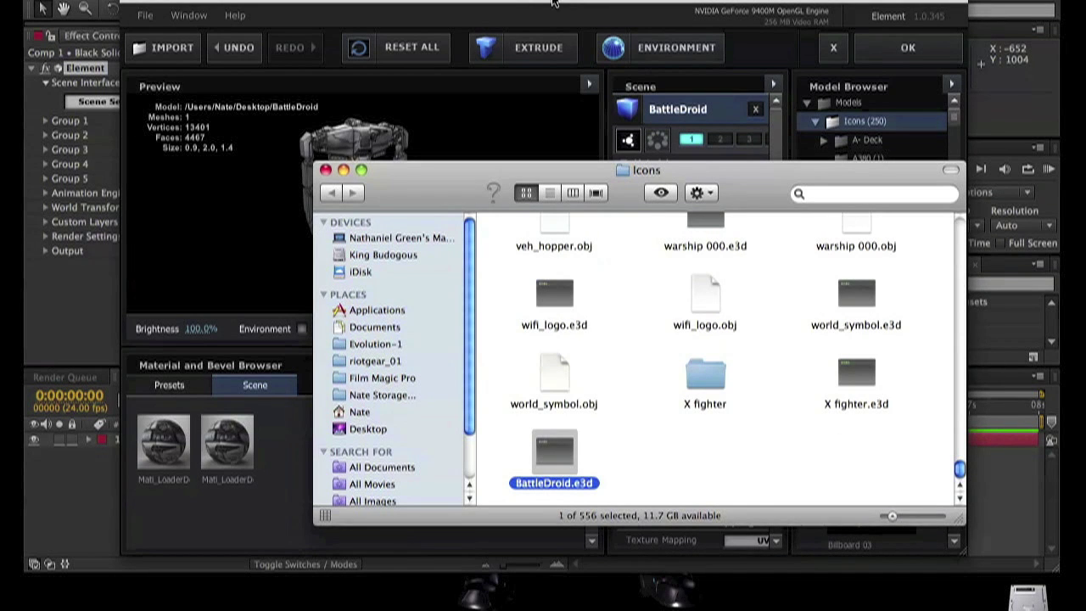
drag(505, 163, 781, 293)
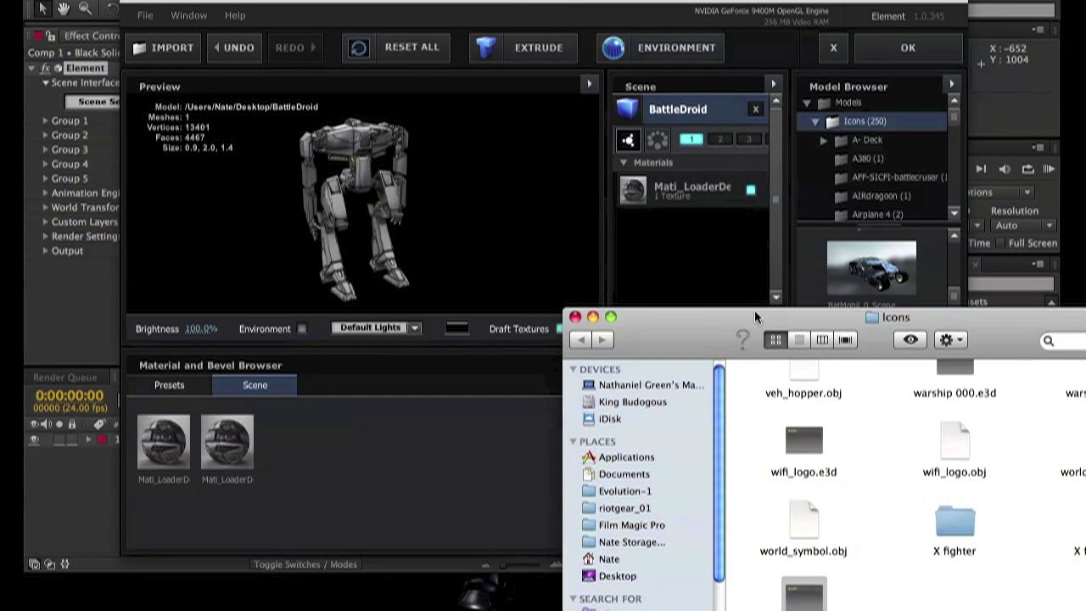
drag(373, 13, 357, 442)
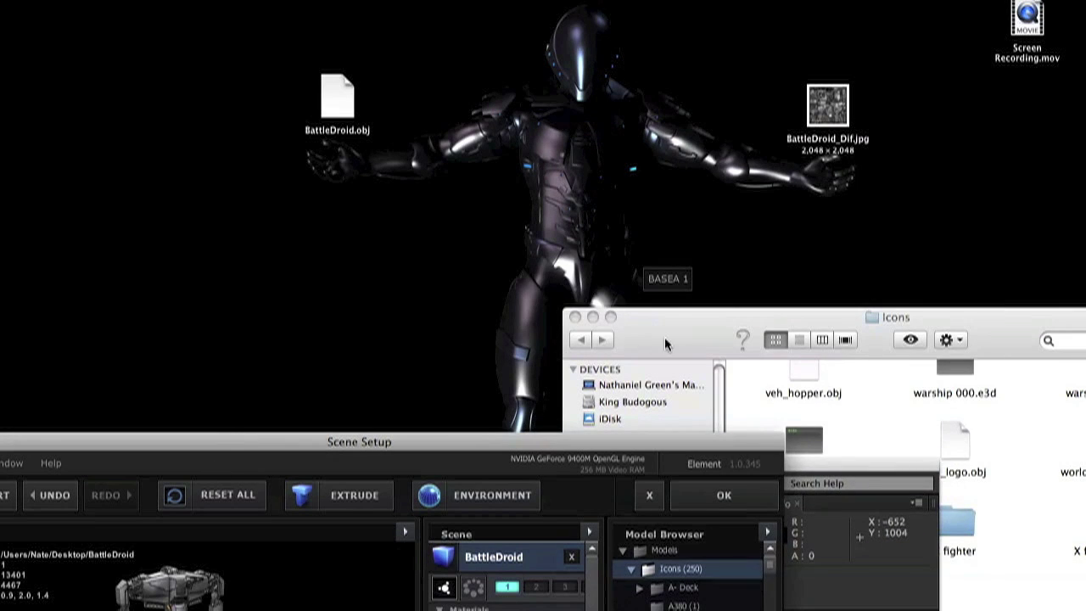
Copy BattleDroid.obj and BattleDroid_Dif.jpg from the Desktop into the Icons folder.
click(430, 256)
drag(338, 102, 713, 519)
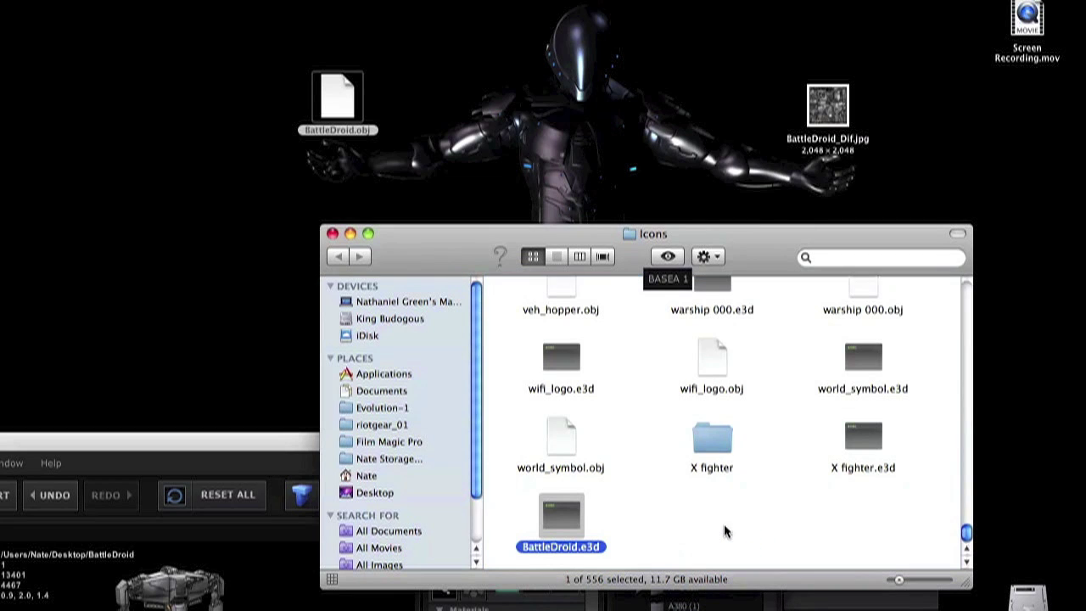
drag(827, 106, 849, 517)
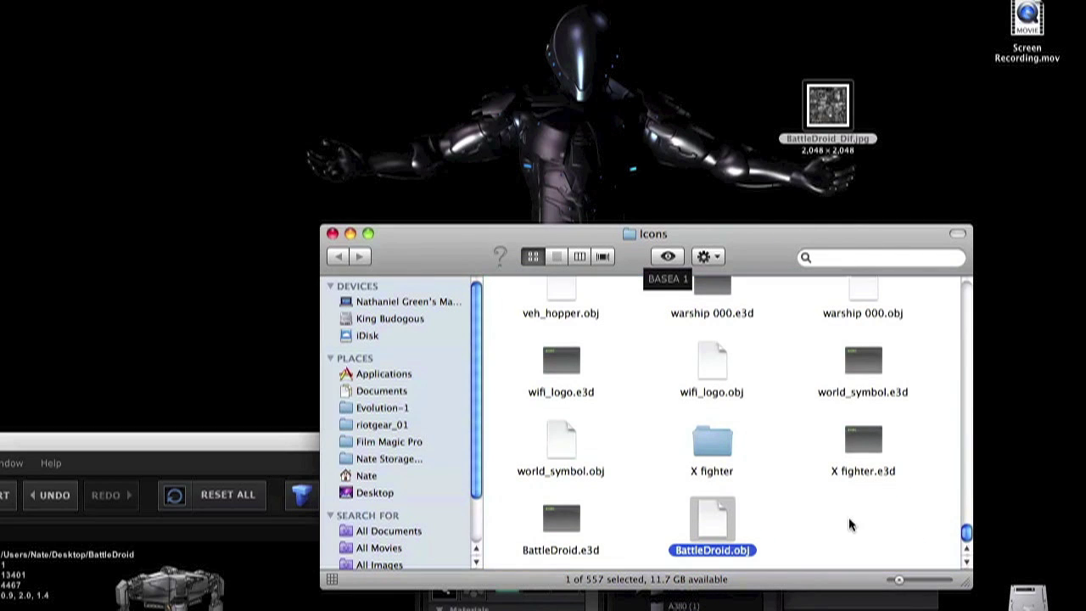
Close the Icons folder and move the Scene Setup window back up to fill the screen.
click(331, 235)
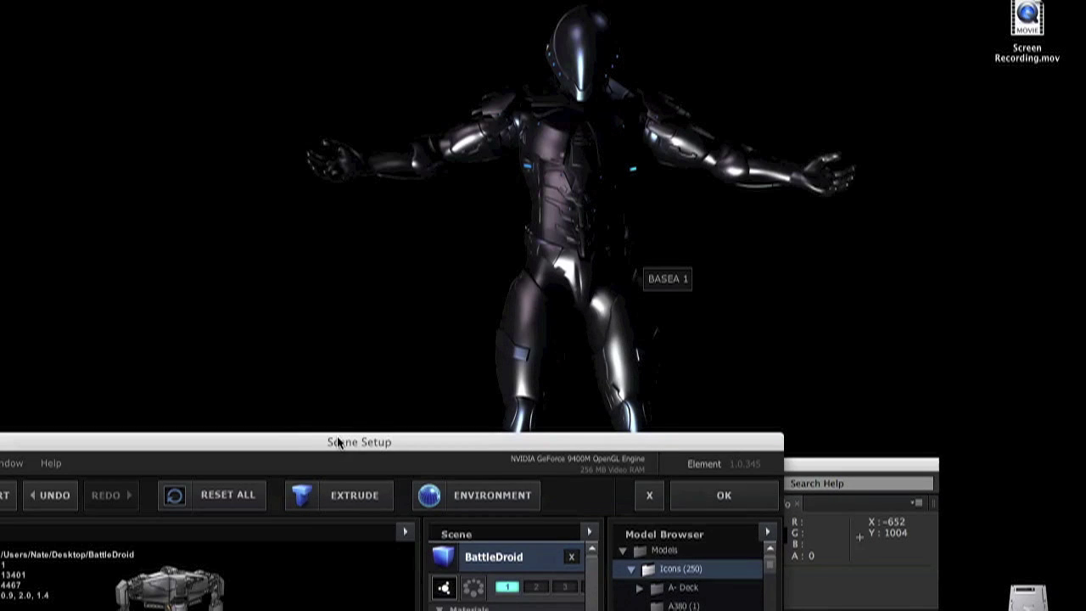
drag(338, 442, 521, 0)
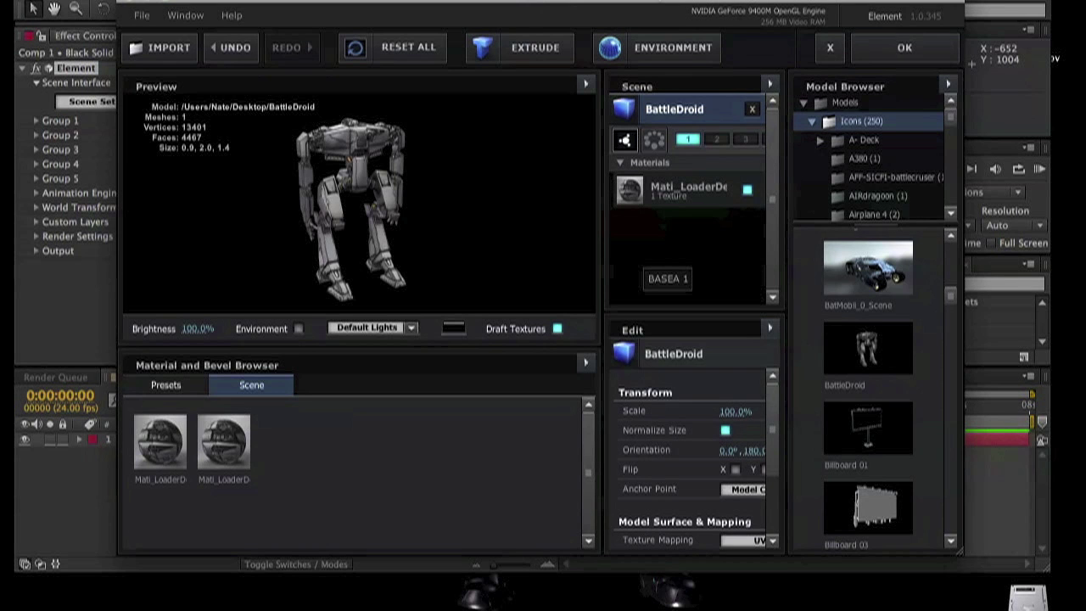
drag(659, 3, 643, 3)
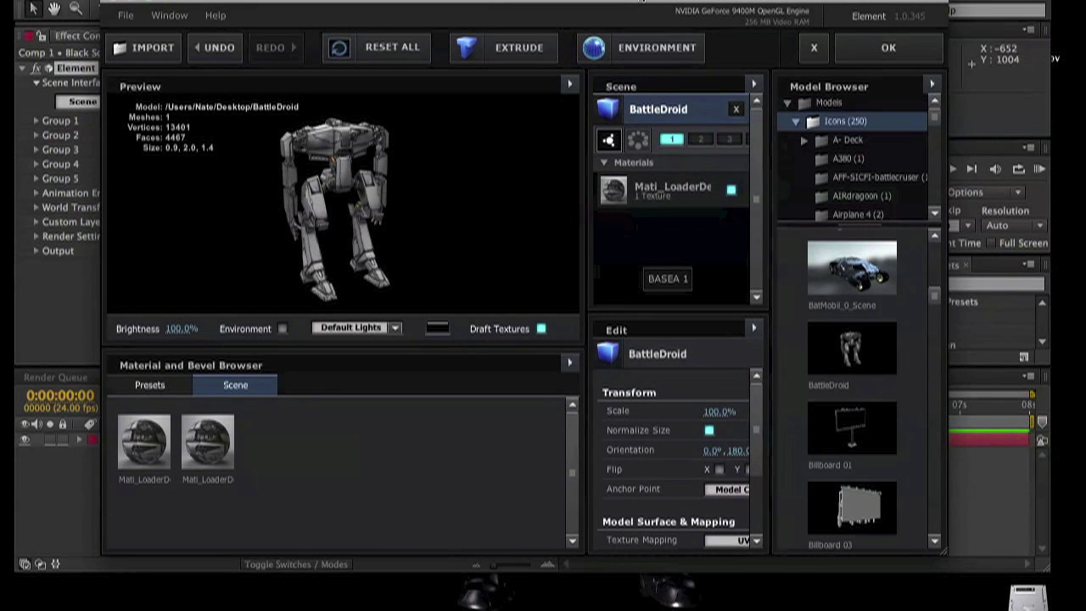